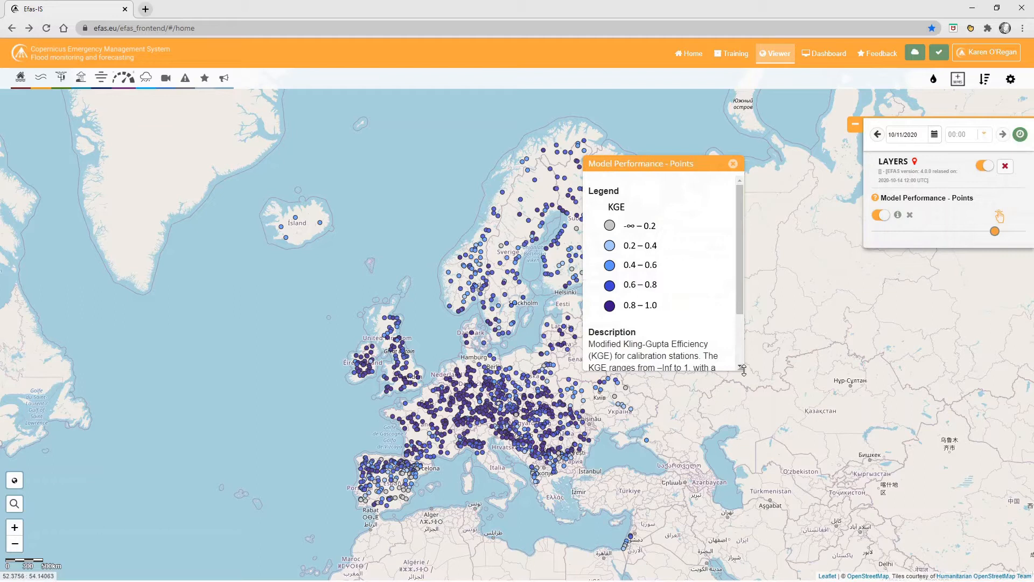
Step: Enlarge the Model Performance - Points legend window to read its full KGE description, and close it
drag(742, 368, 832, 407)
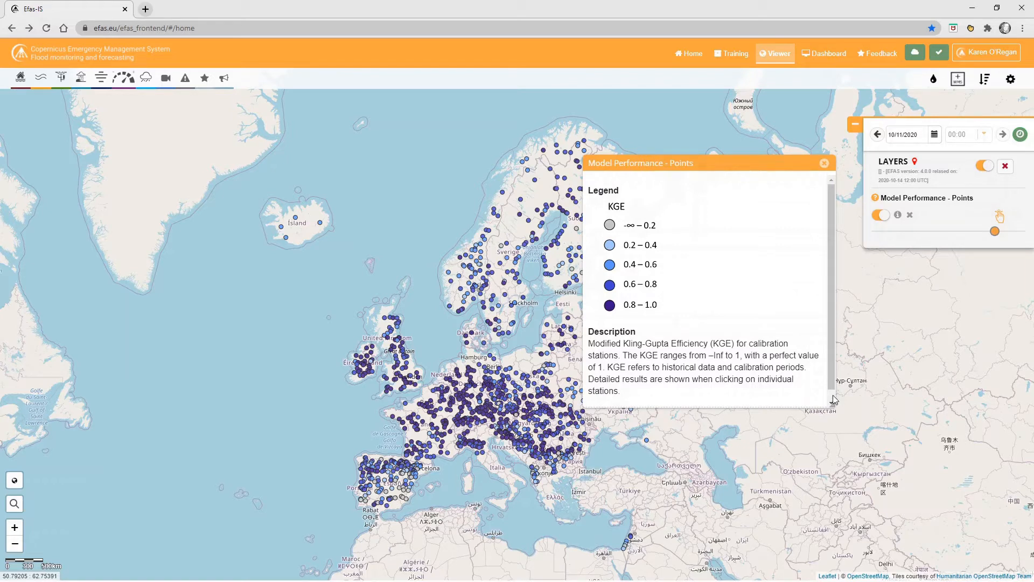
click(825, 165)
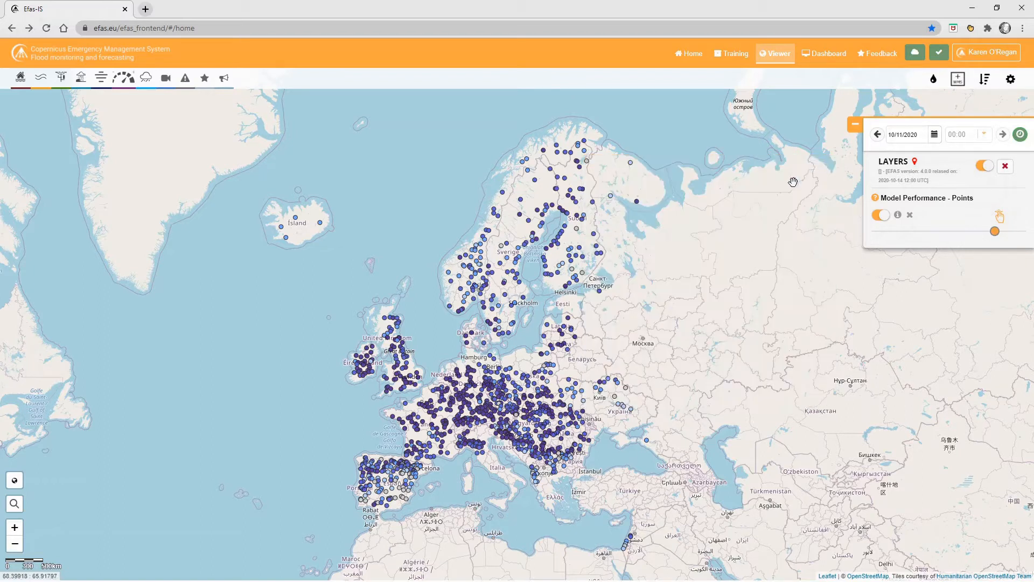
Step: Open the model performance details of the Theale station just west of Reading, review its tables and calibration charts, and close them
scroll(408, 382, up, 1)
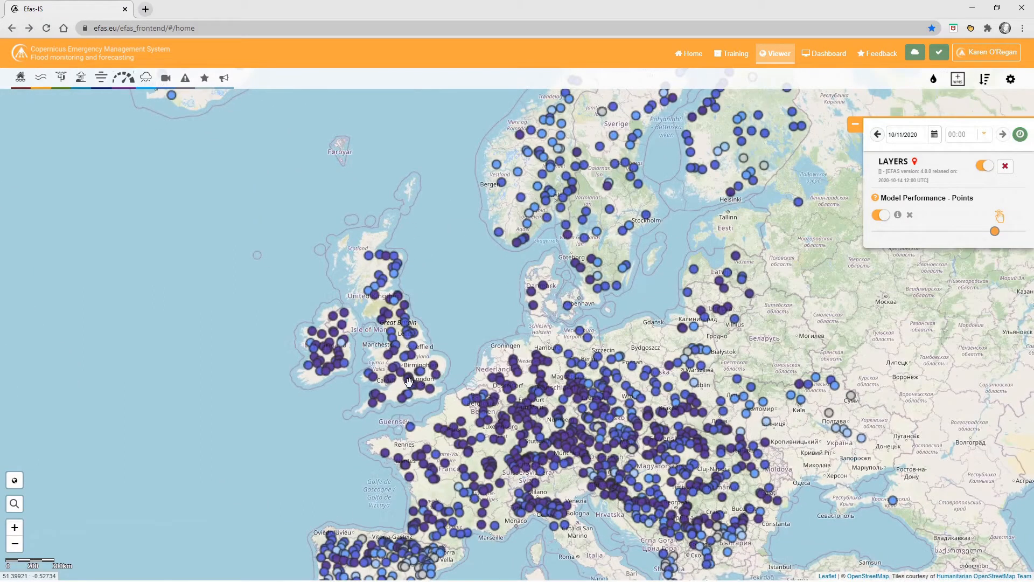
scroll(408, 381, up, 3)
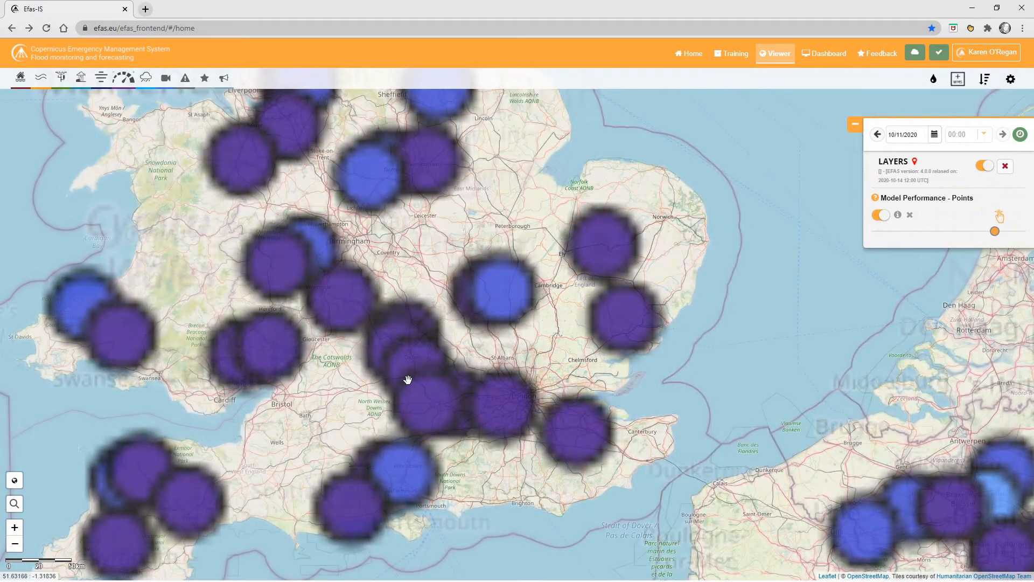
scroll(407, 376, up, 2)
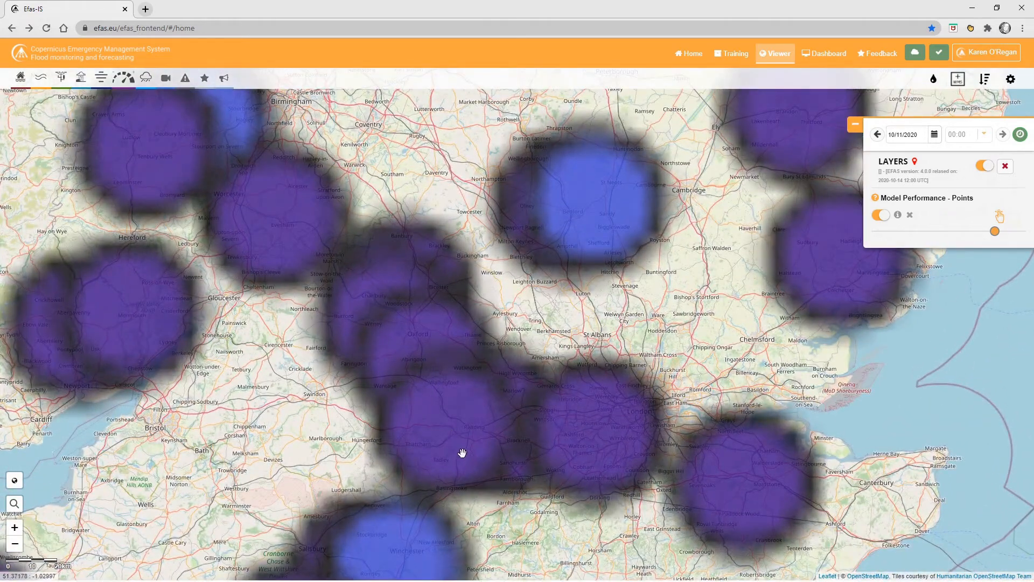
scroll(463, 454, up, 1)
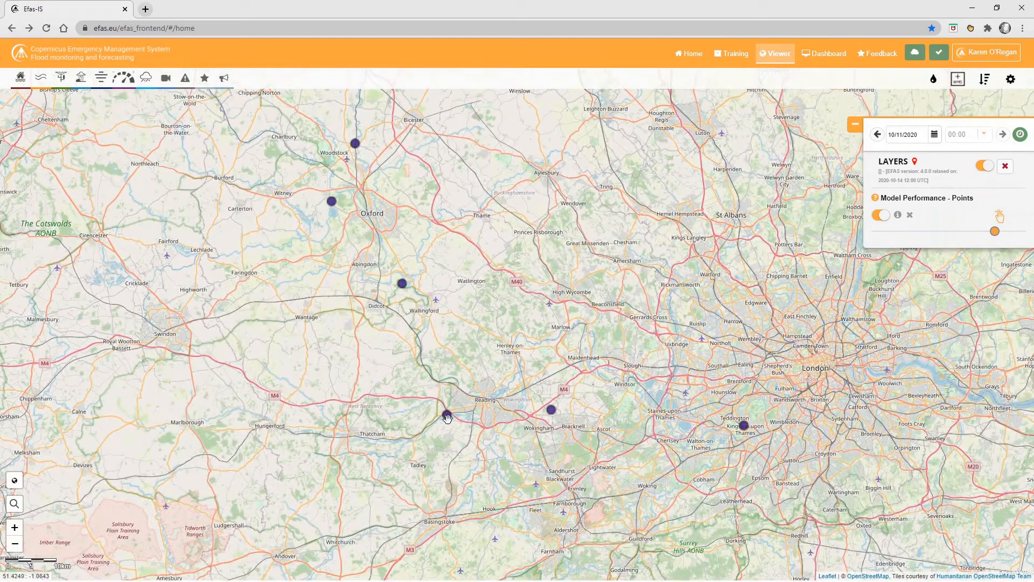
click(448, 415)
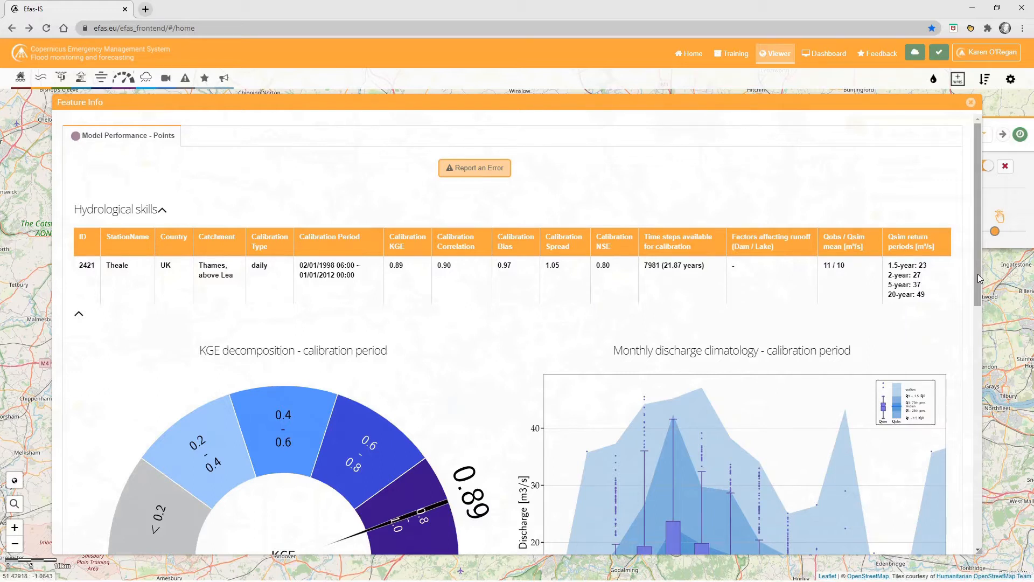
drag(977, 274, 974, 353)
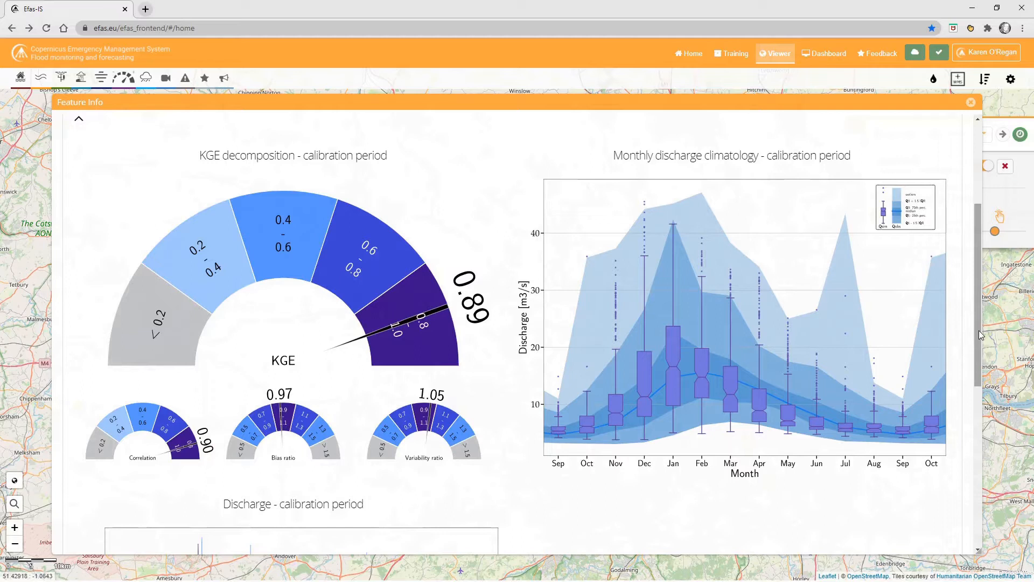
drag(978, 331, 965, 468)
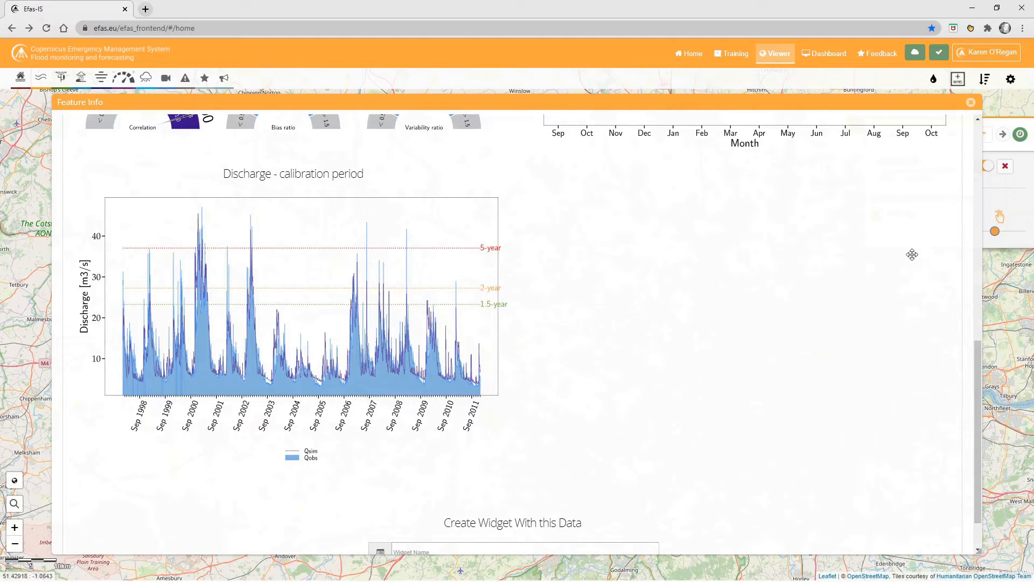
click(971, 102)
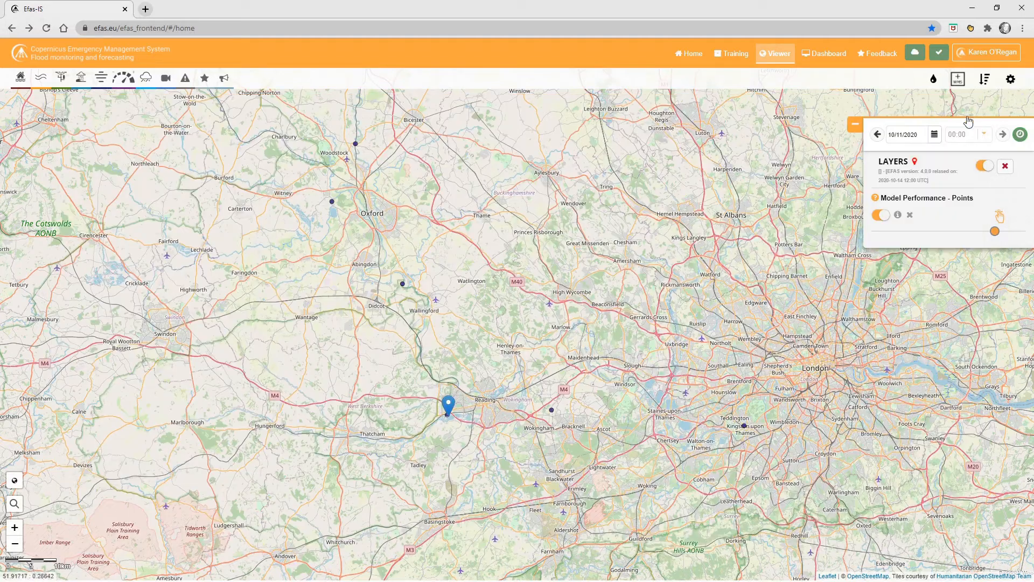
Step: Replace the Model Performance - Points layer with Model Performance - Catchments, with the map reset to its full Europe extent
click(910, 216)
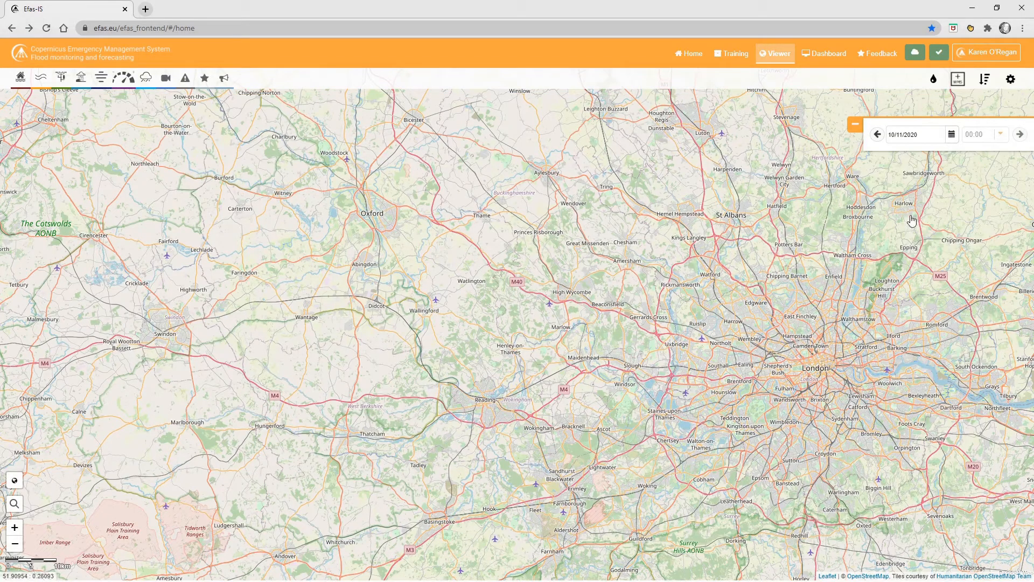
click(15, 481)
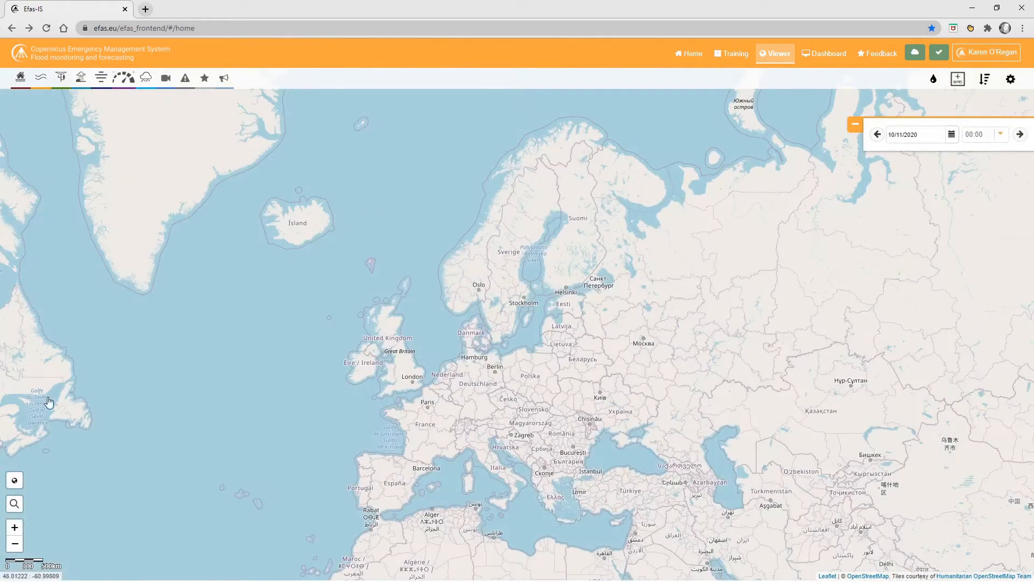
click(124, 79)
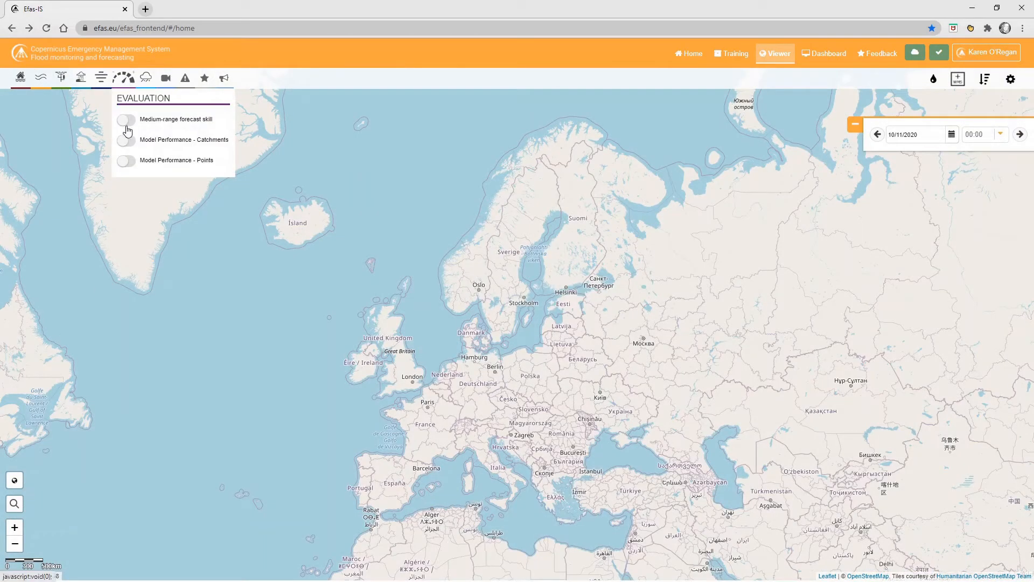
click(126, 142)
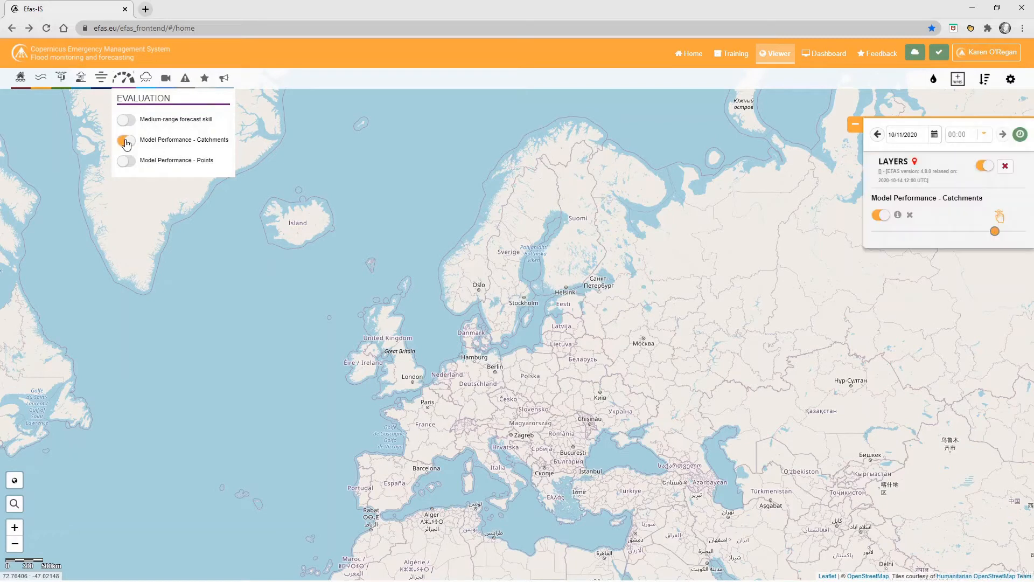
Step: Read the Model Performance - Catchments legend and description in an enlarged information window, and close it
click(897, 214)
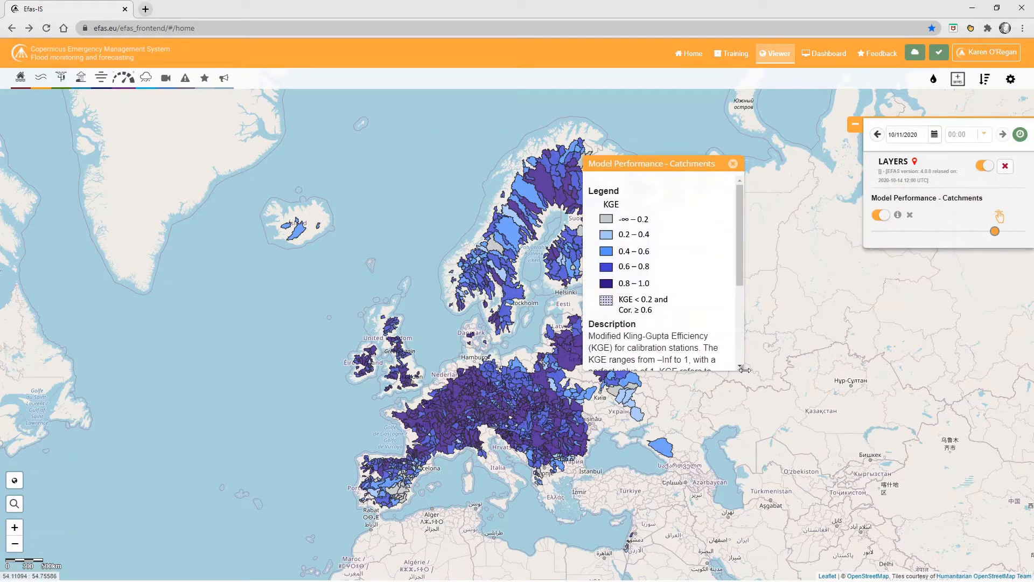
drag(745, 370, 863, 427)
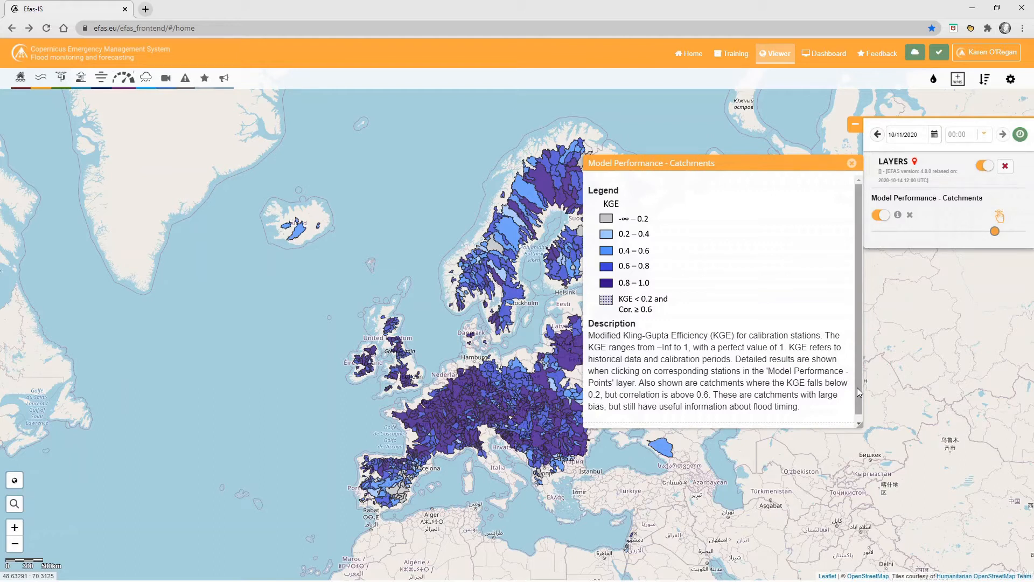
click(852, 165)
Step: Examine the catchment performance classes across the Iberian Peninsula, including the dotted catchments
scroll(375, 490, up, 1)
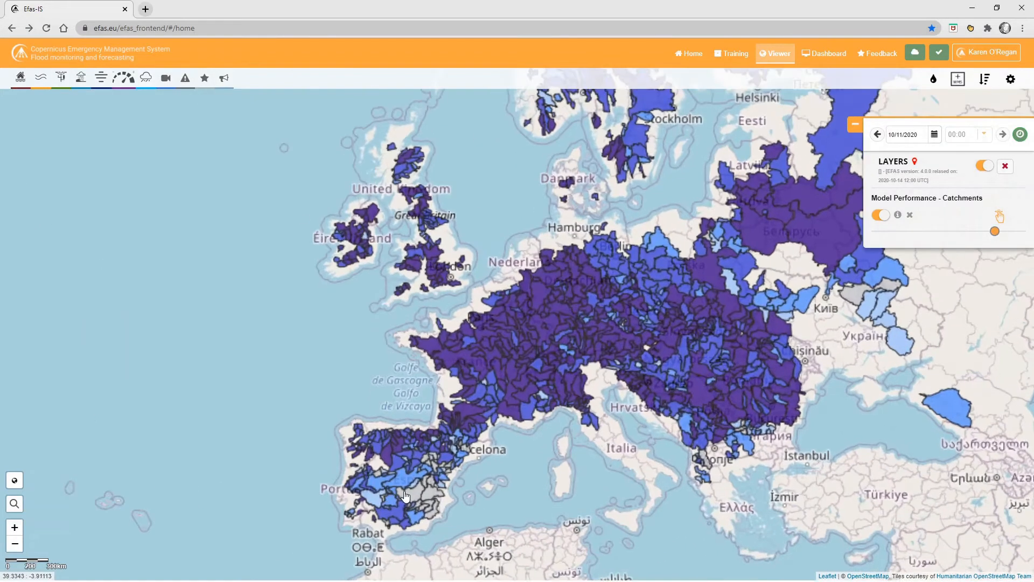
scroll(405, 495, up, 3)
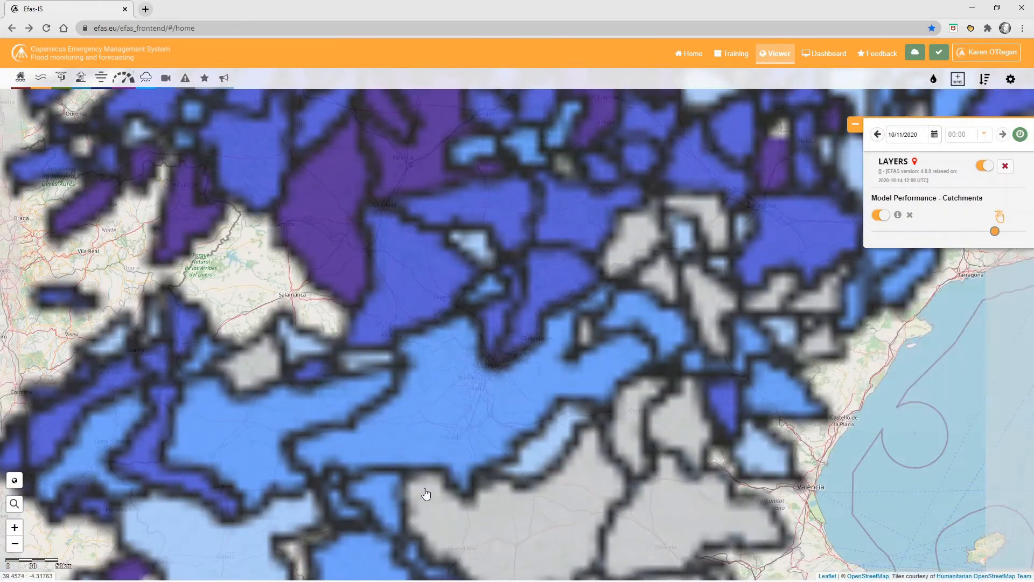
scroll(428, 498, down, 1)
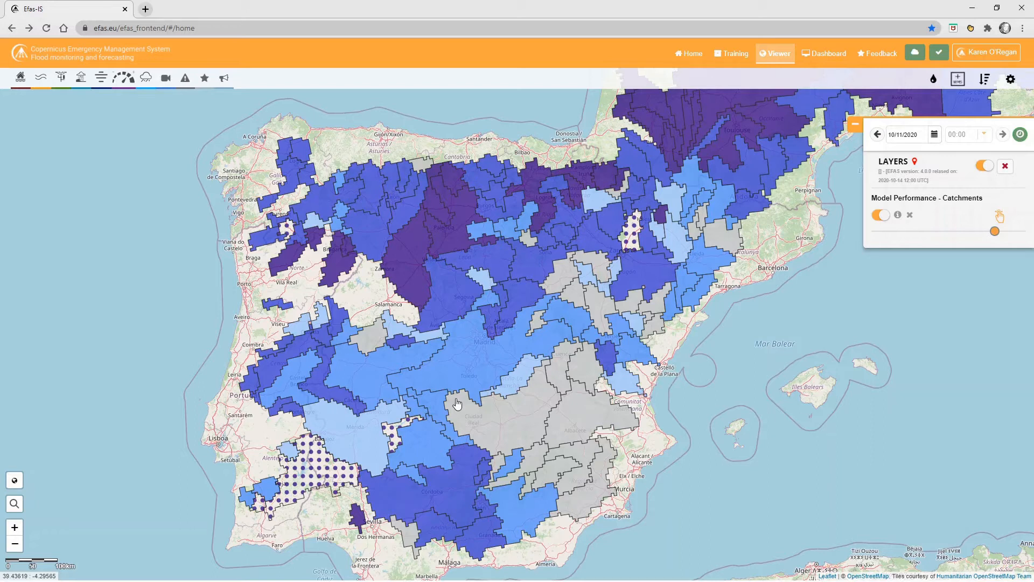
Step: Replace the Model Performance - Catchments layer with Medium-range forecast skill, with the map reset to its full Europe extent
click(911, 216)
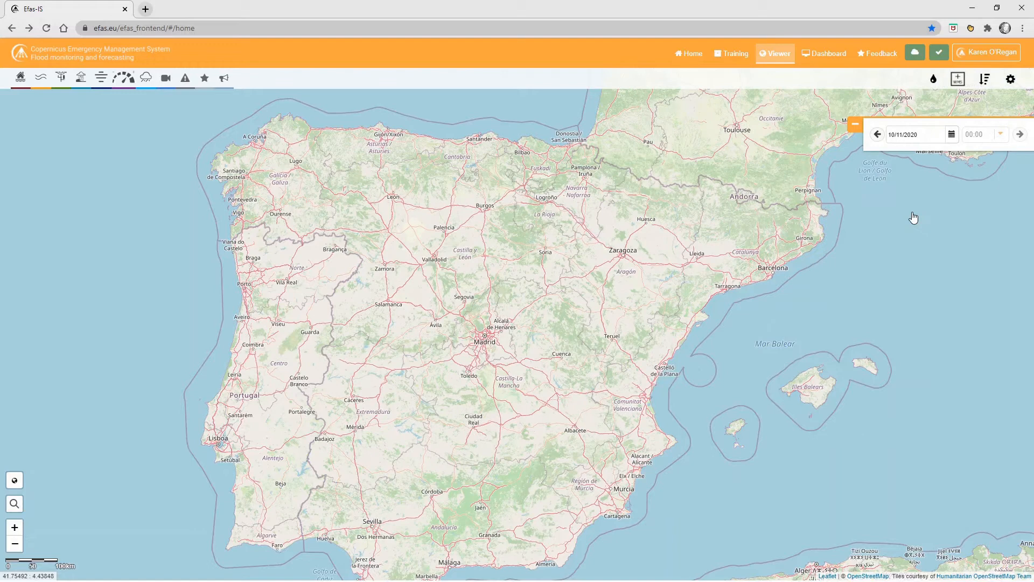
click(14, 483)
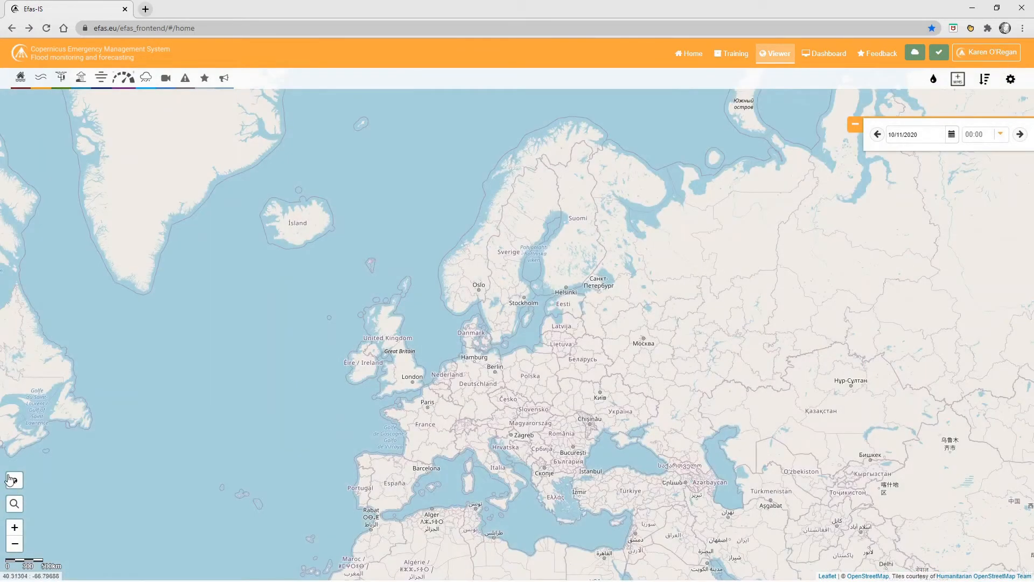
click(124, 78)
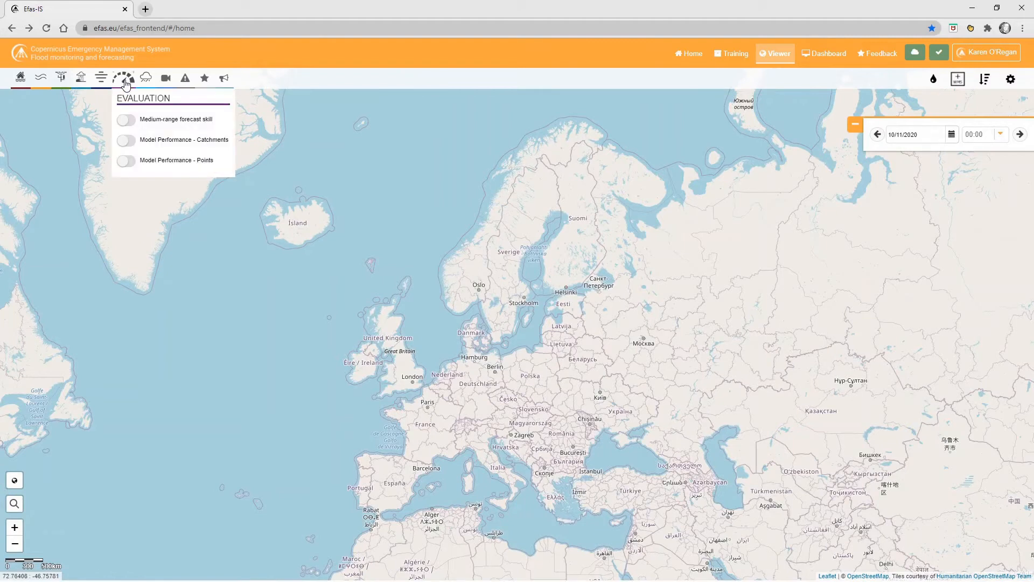
click(125, 122)
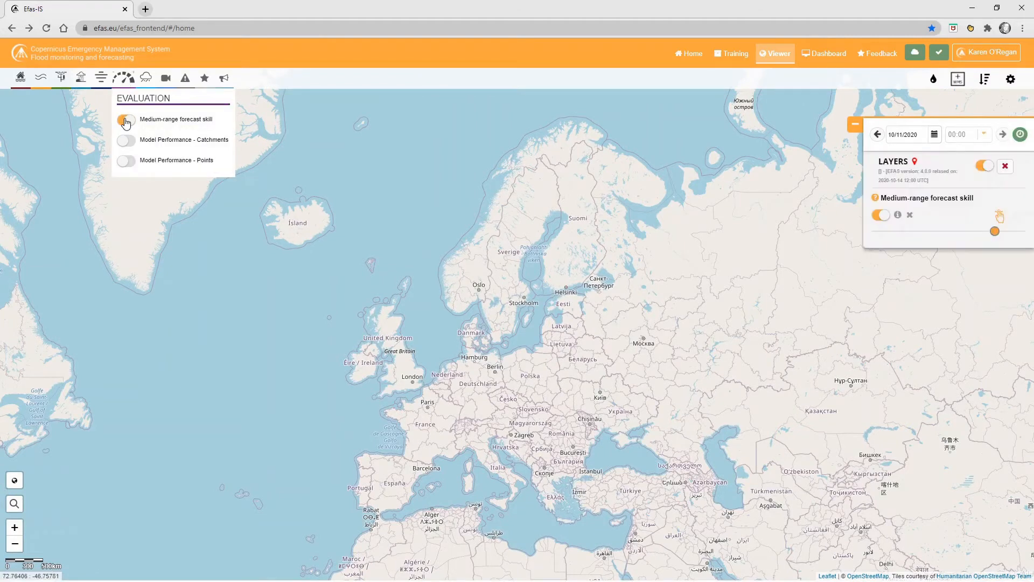
Step: Read the Medium-range forecast skill legend and description in an enlarged information window, and close it
click(897, 215)
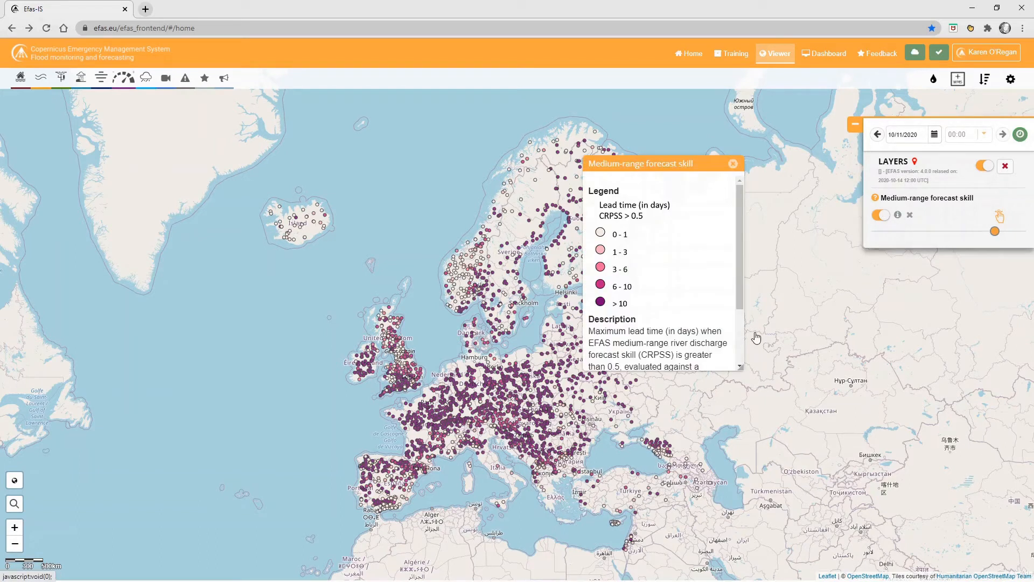
drag(745, 372, 822, 401)
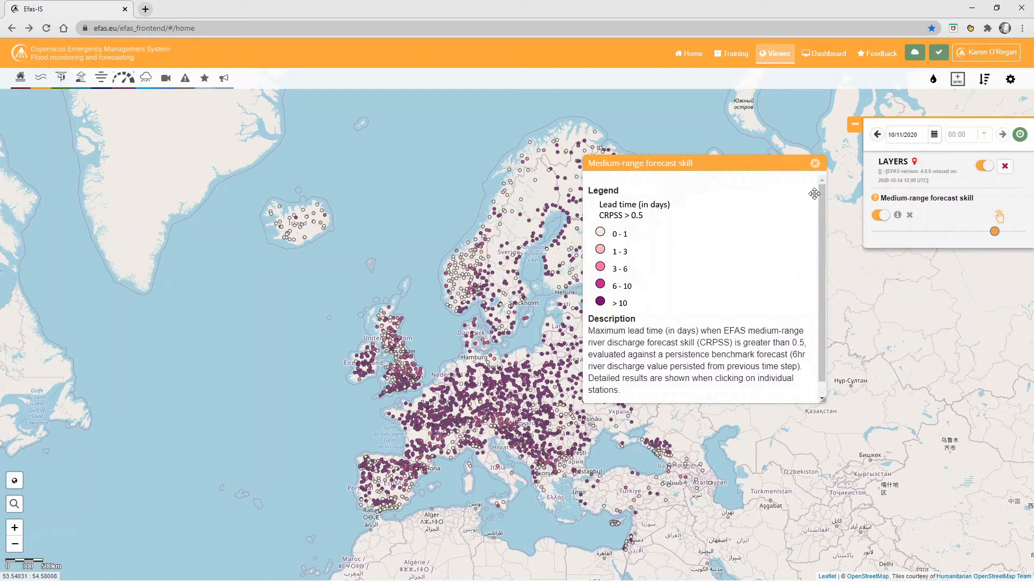
click(814, 163)
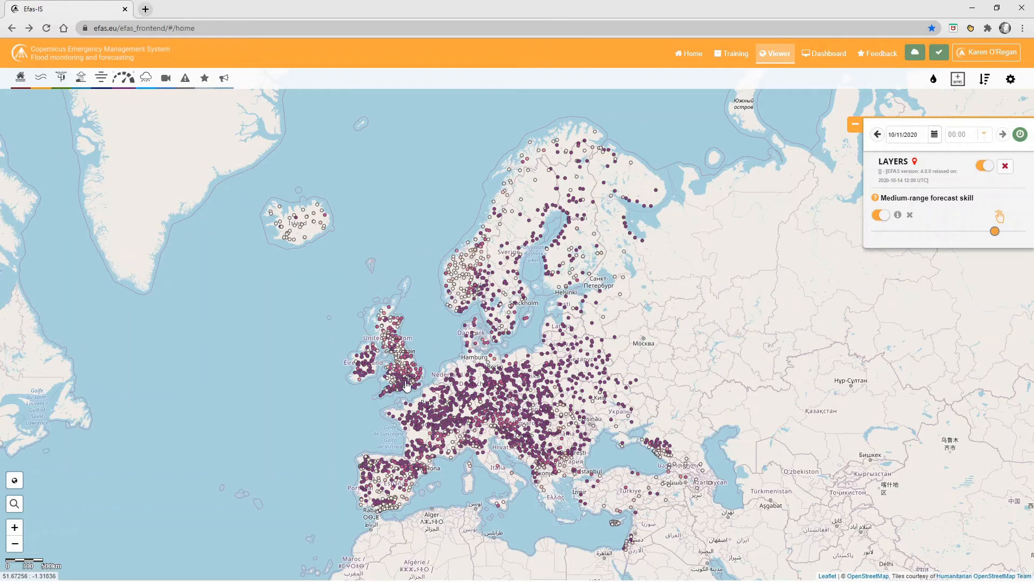
Step: Open the medium-range forecast skill details of the Theale station west of Reading, review the CRPSS and CRPS charts, and close them
scroll(407, 384, up, 3)
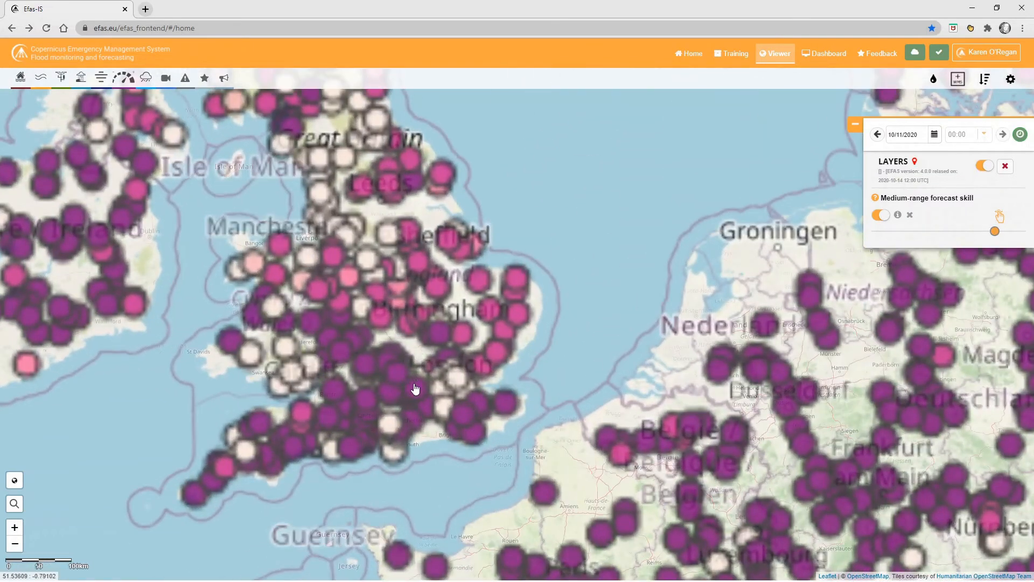
scroll(414, 389, up, 2)
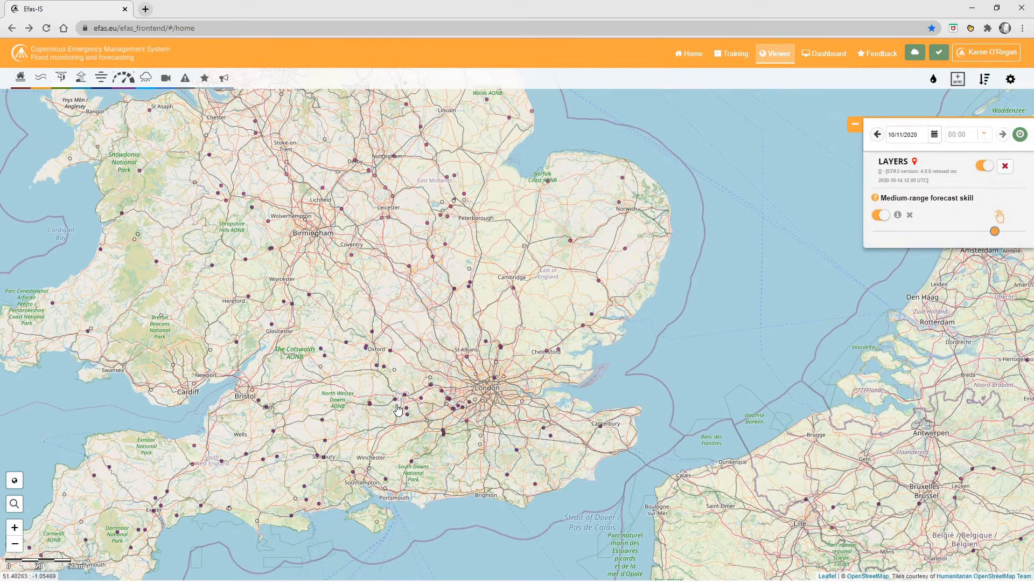
scroll(398, 409, up, 1)
scroll(395, 407, up, 1)
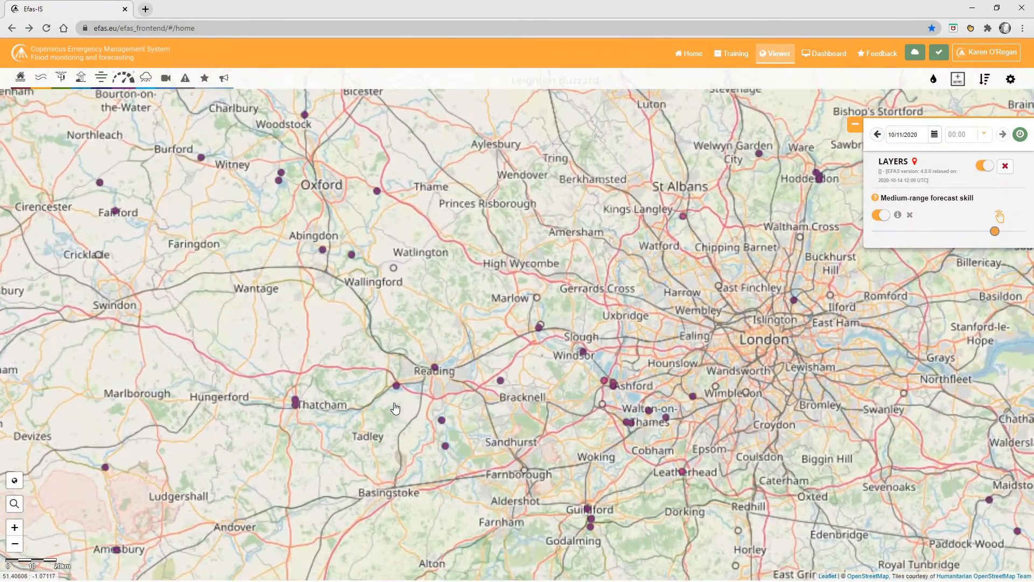
scroll(395, 408, up, 1)
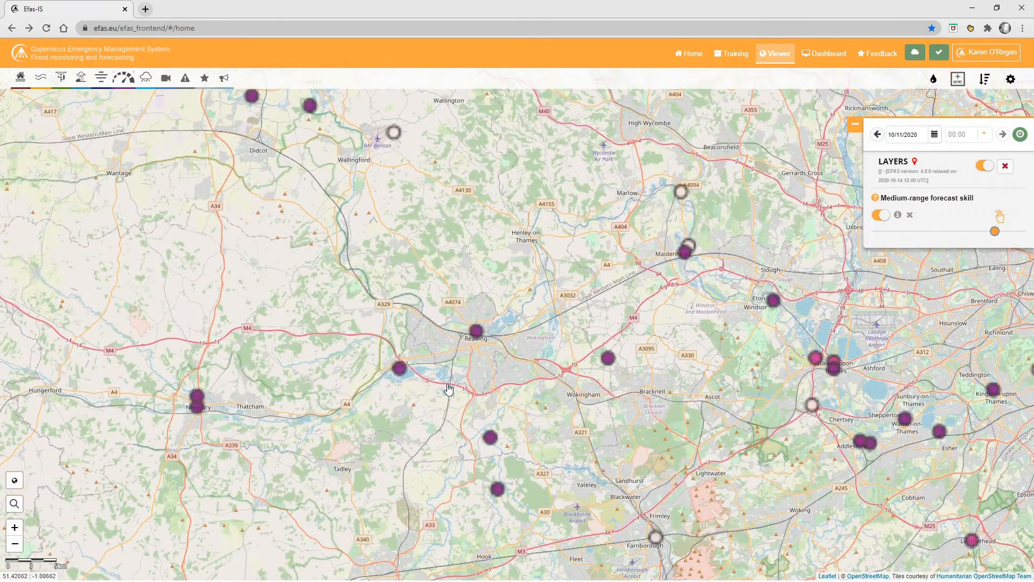
click(401, 371)
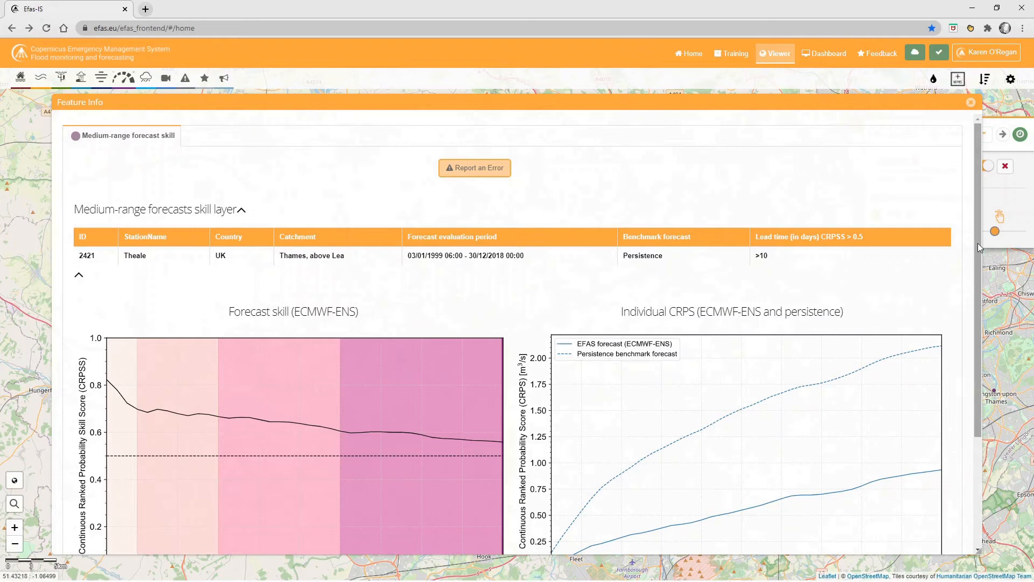
drag(978, 242, 969, 332)
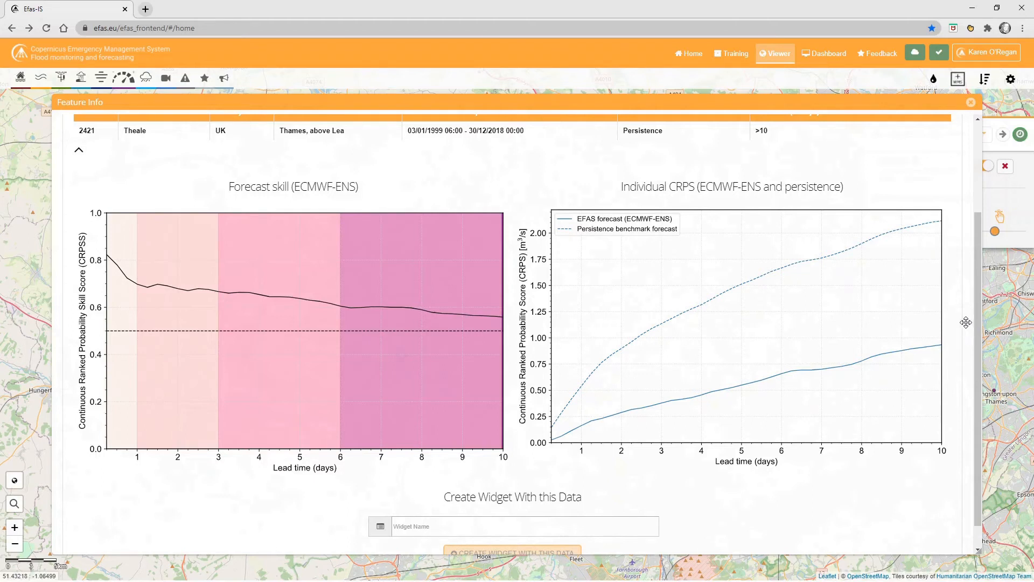
click(971, 102)
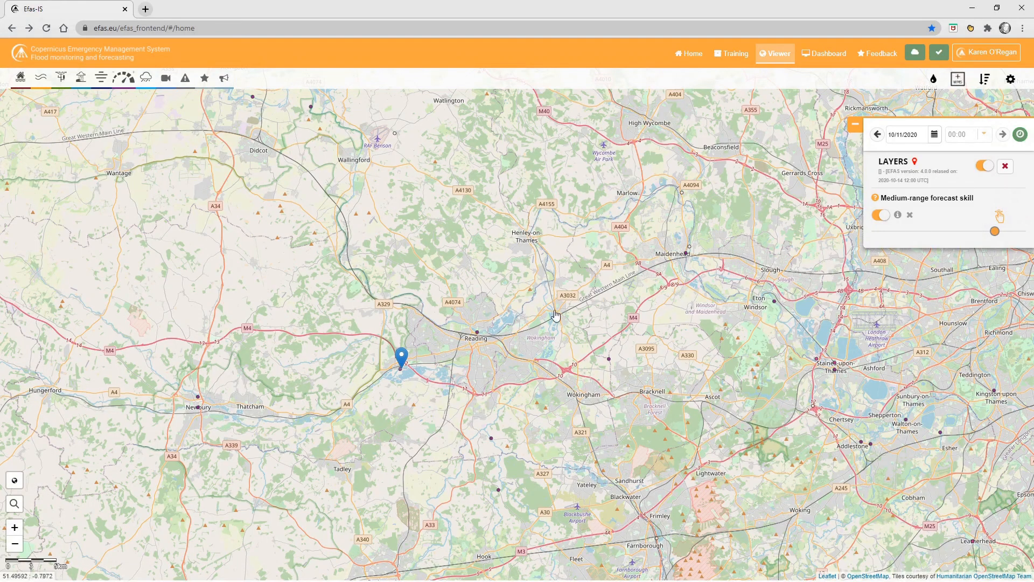
Step: Reset the map to its full Europe extent and add the Model Performance - Catchments layer alongside Medium-range forecast skill
click(14, 482)
mouse_move(130, 82)
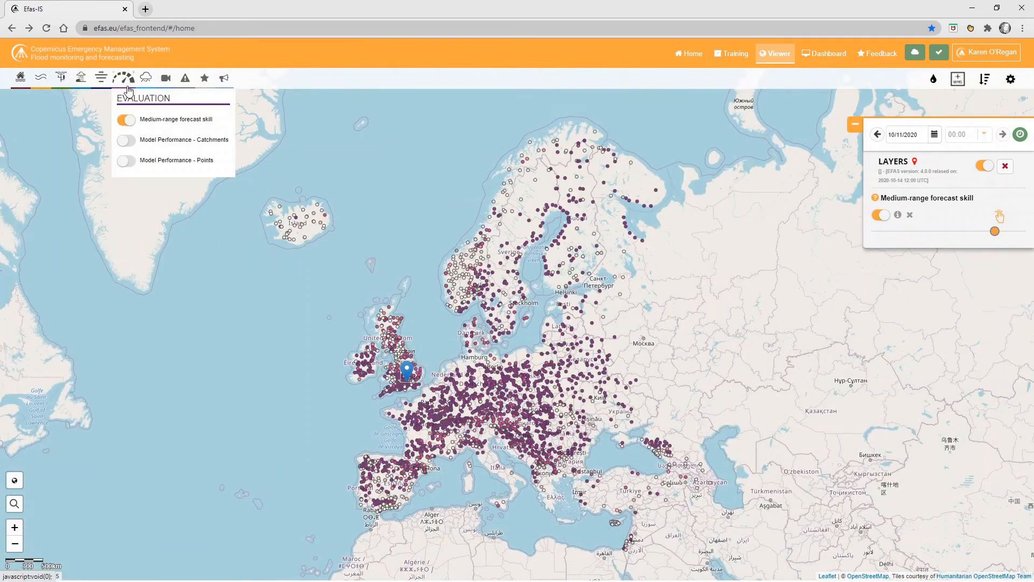
click(126, 140)
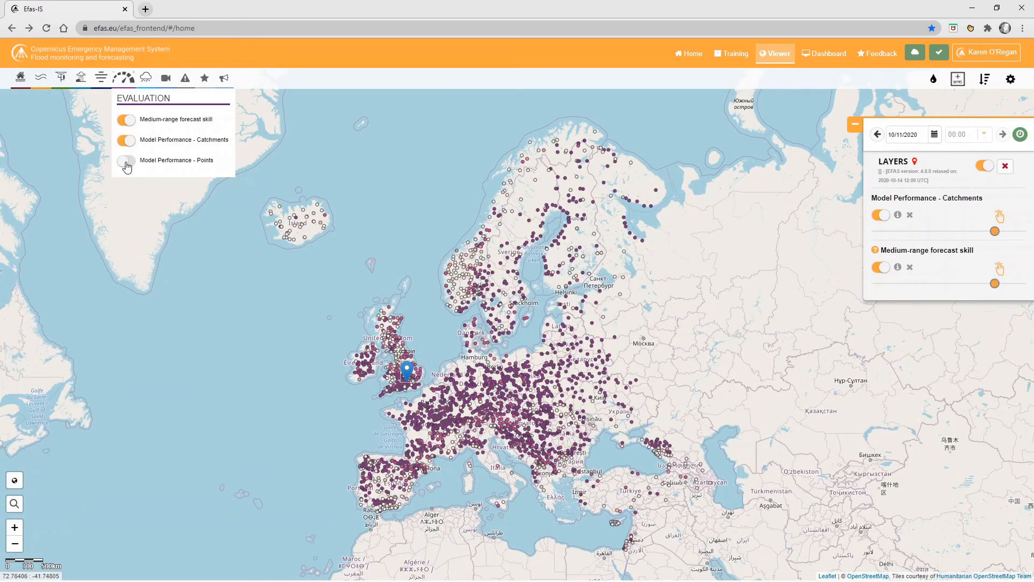
Step: Add the Model Performance - Points layer to the displayed layers and open the feature details of the Theale station west of Reading
click(127, 163)
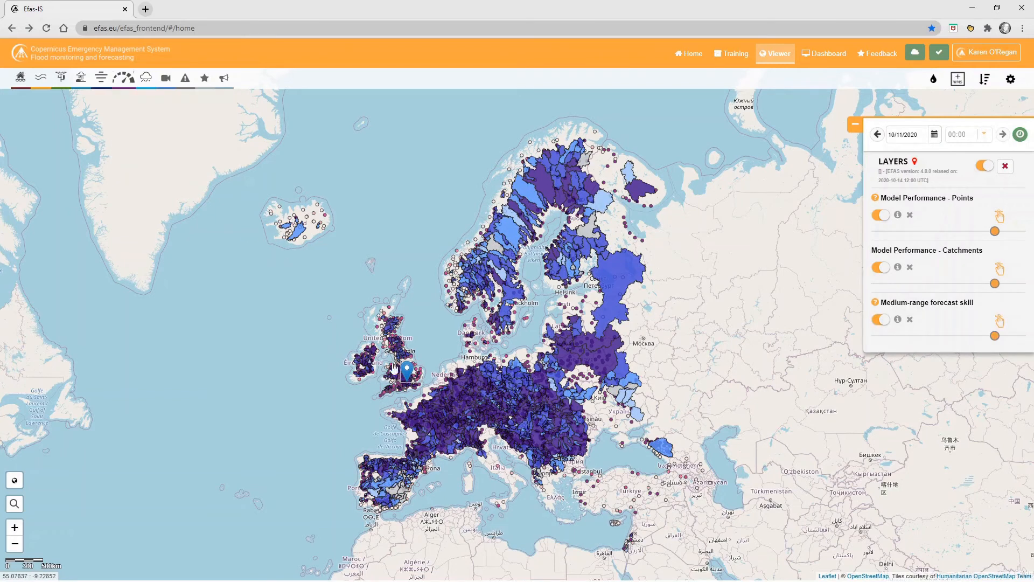
scroll(393, 369, up, 3)
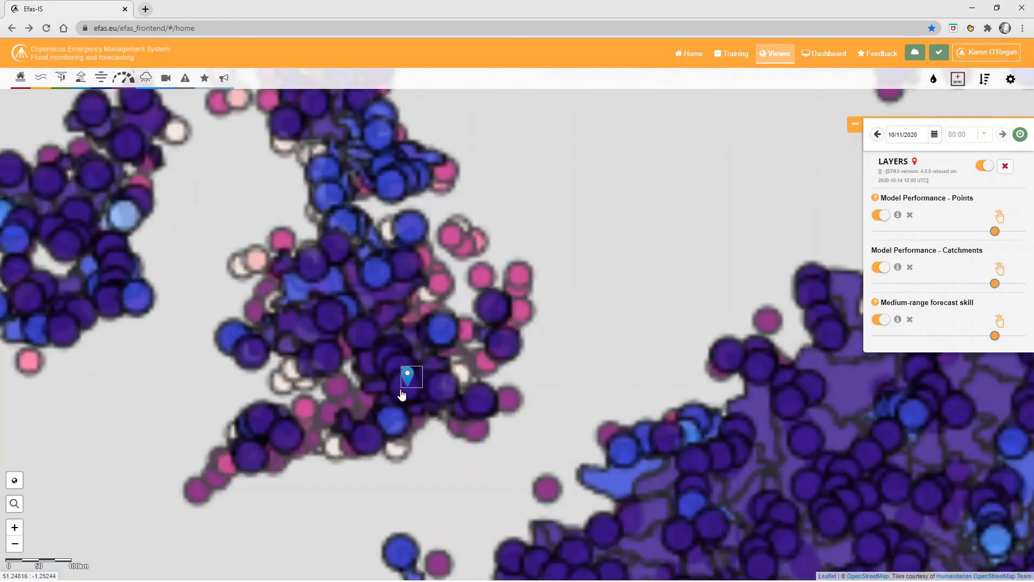
scroll(403, 398, up, 3)
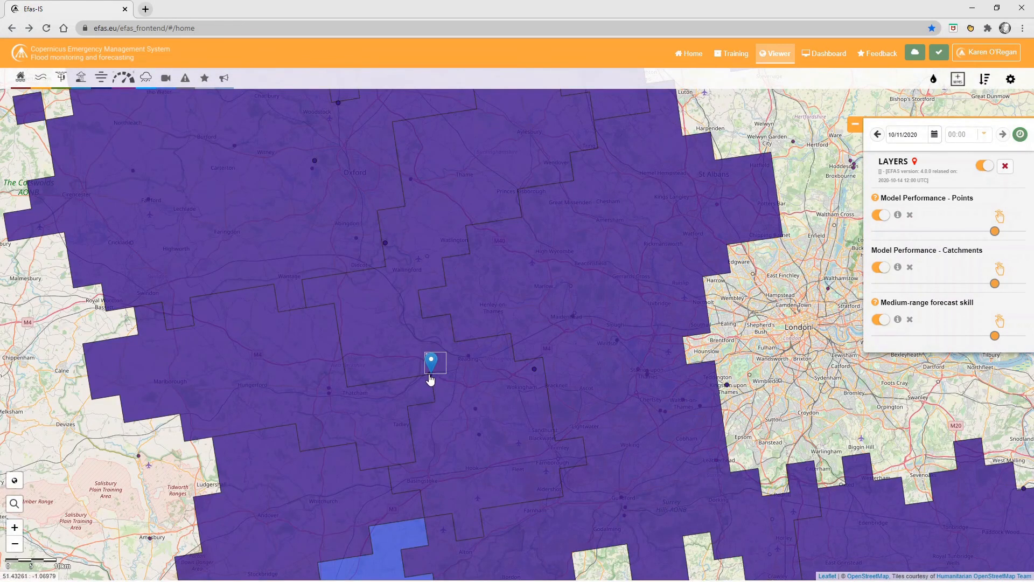
scroll(431, 380, up, 1)
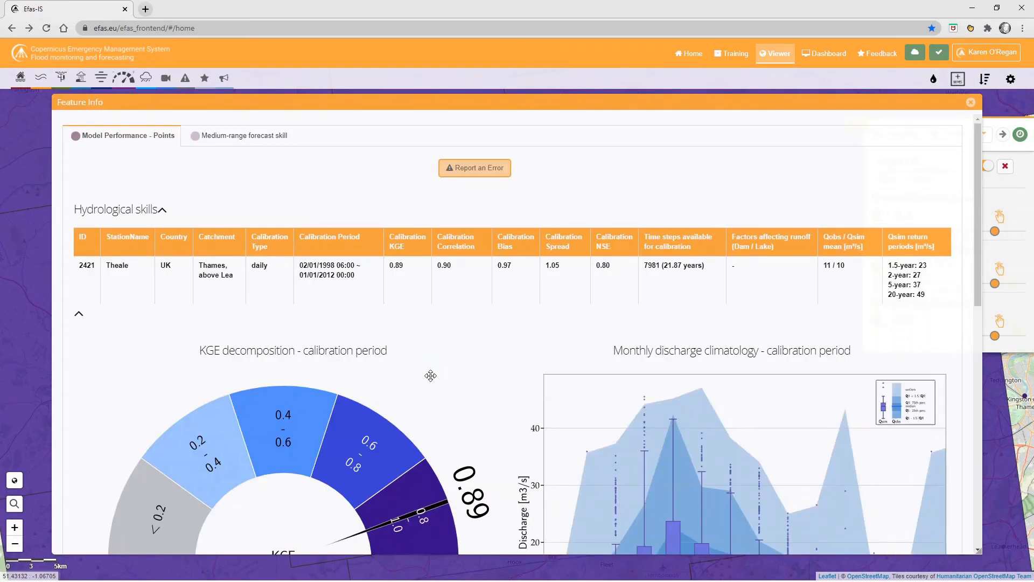
Step: Review the Theale station's calibration table and discharge charts under Model Performance - Points, and its CRPSS and CRPS charts under Medium-range forecast skill
scroll(430, 375, down, 10)
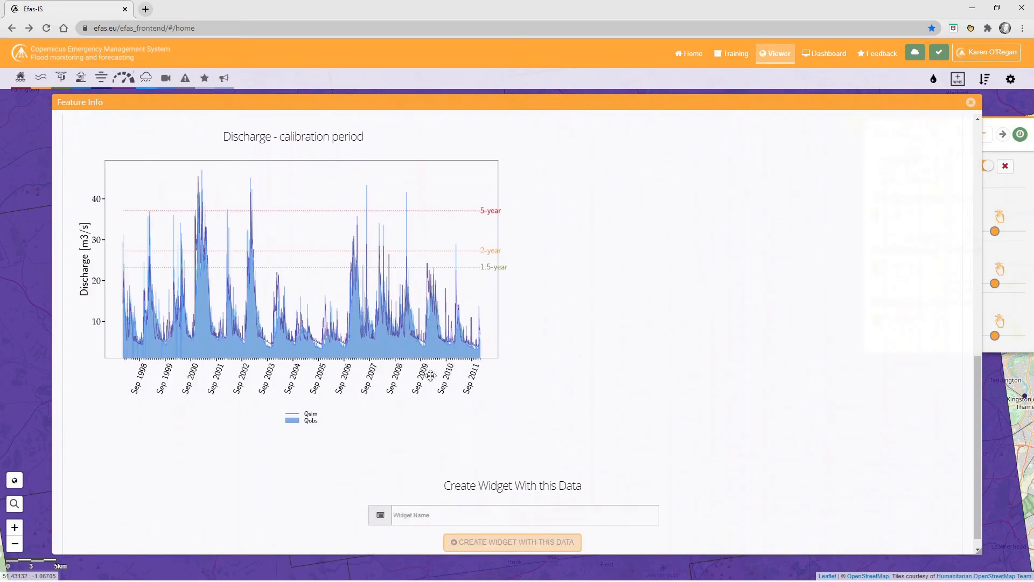
scroll(431, 375, up, 10)
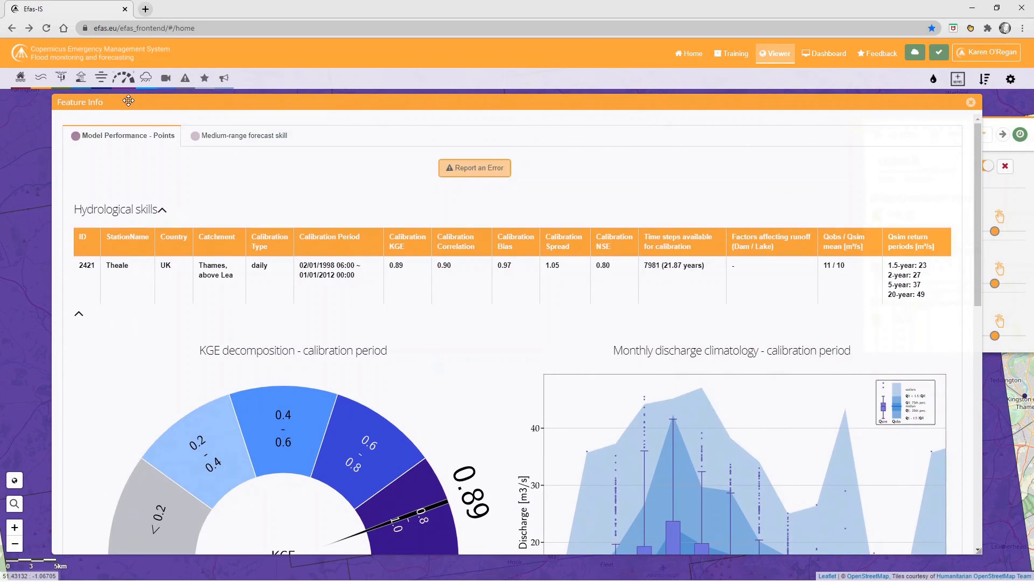
click(280, 145)
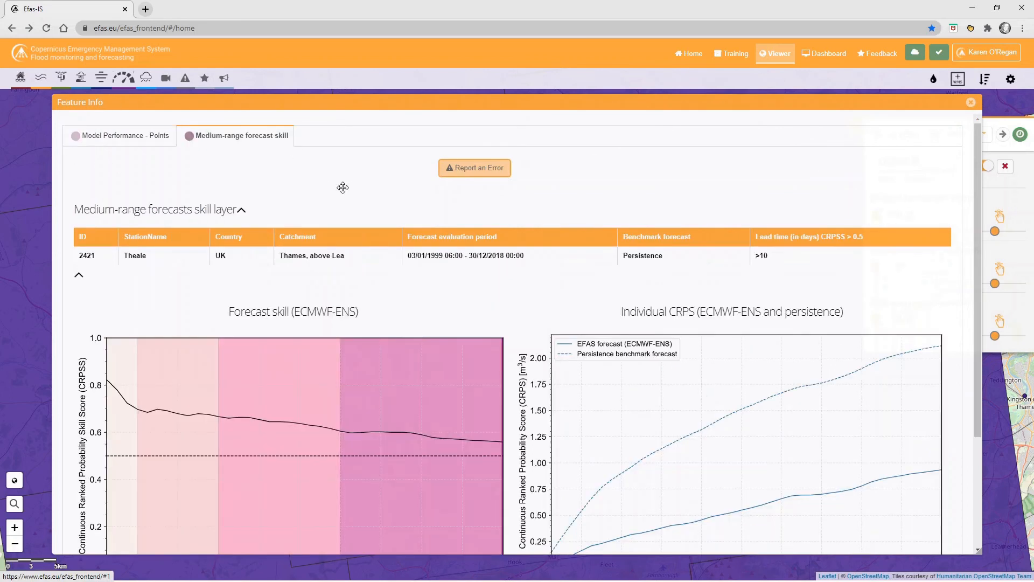
scroll(342, 185, down, 3)
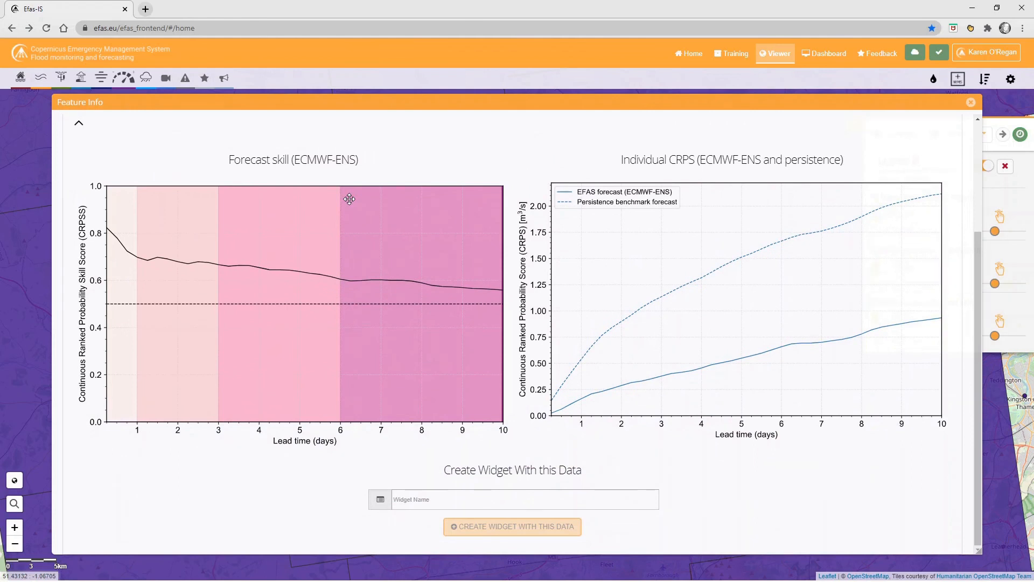
scroll(350, 198, up, 3)
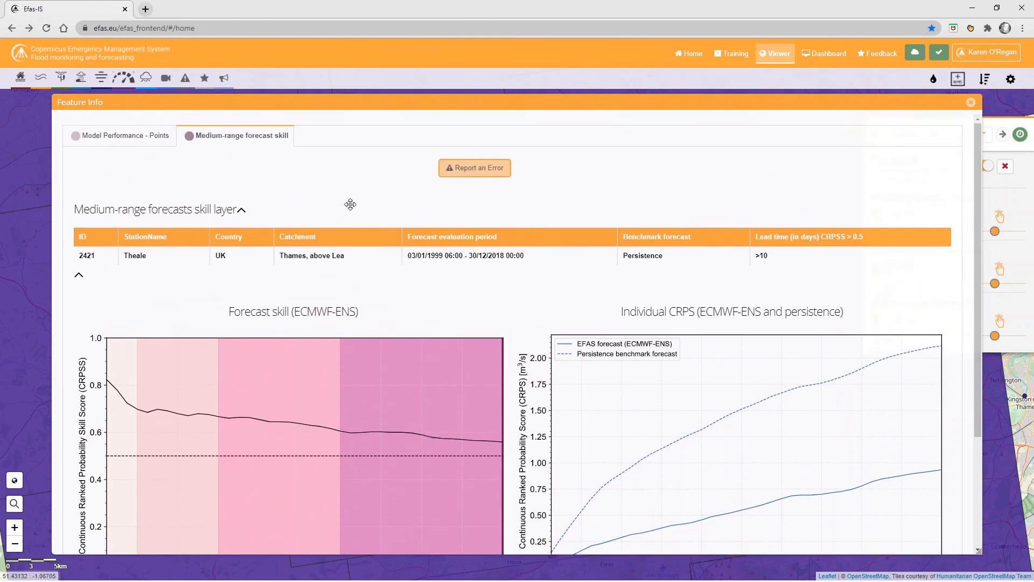